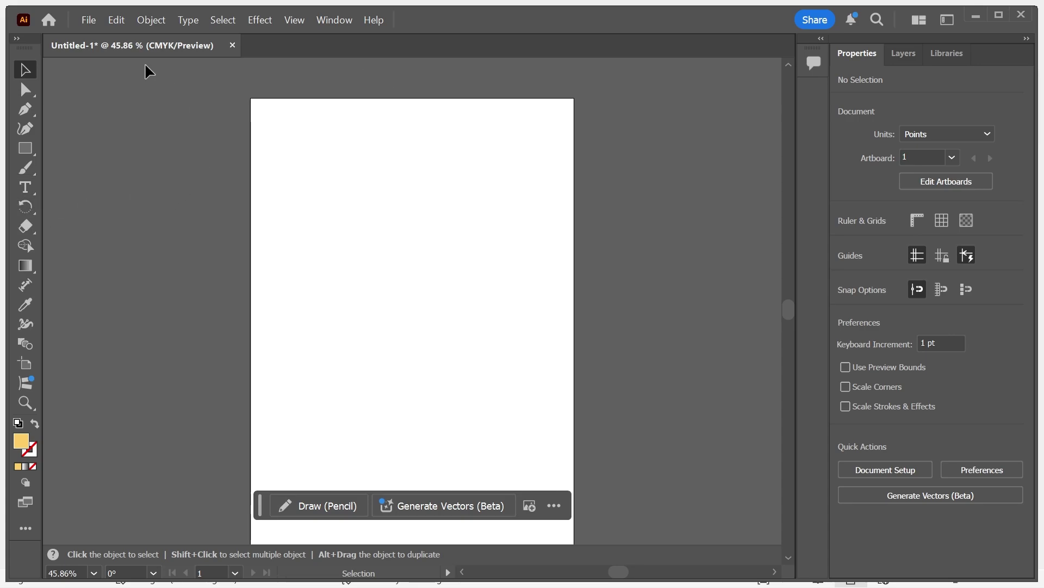
Create a new blank A4 document, Untitled-2, alongside Untitled-1.
{"action": "left_click", "coordinate": [89, 19]}
{"action": "left_click", "coordinate": [128, 55]}
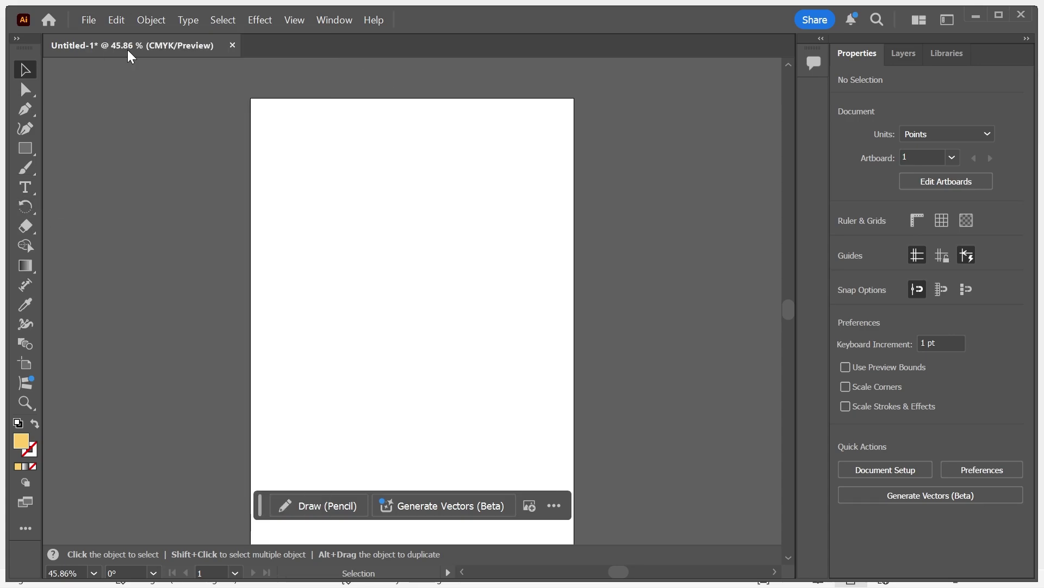
{"action": "left_click", "coordinate": [843, 548]}
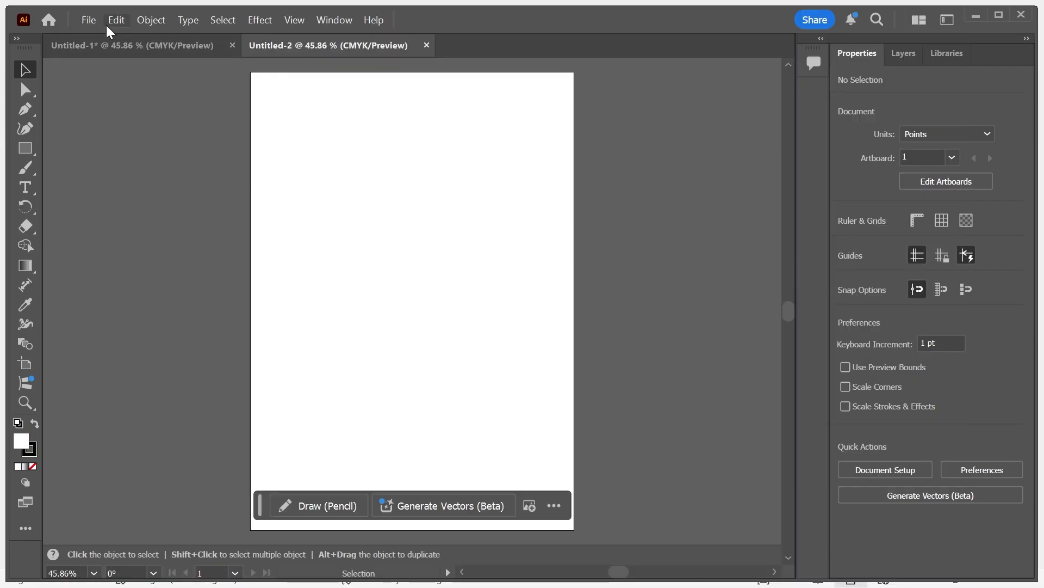
Place the waffle character PNG from Downloads across the artboard's upper middle.
{"action": "left_click", "coordinate": [88, 21]}
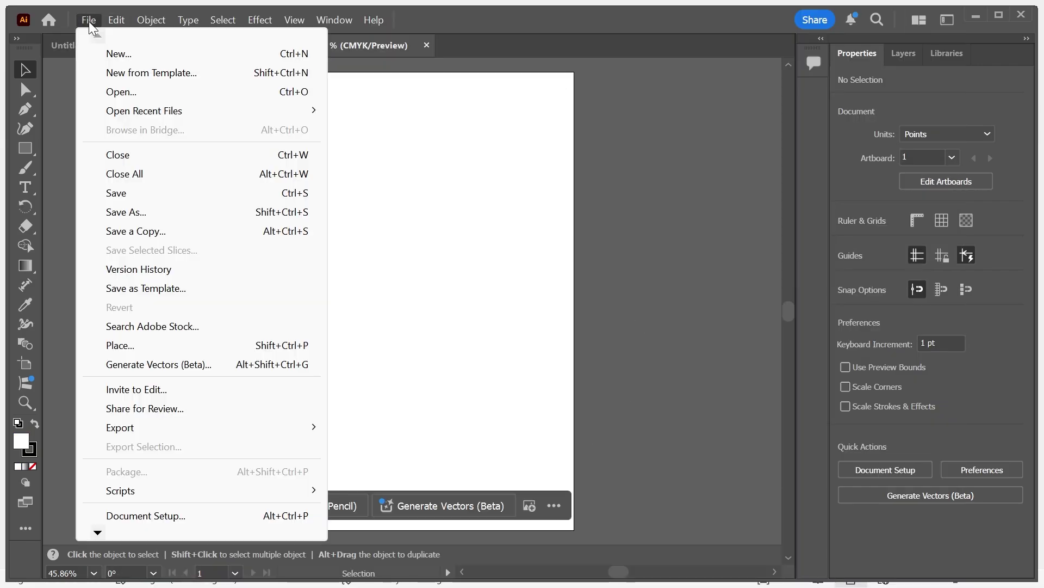
{"action": "left_click", "coordinate": [185, 344]}
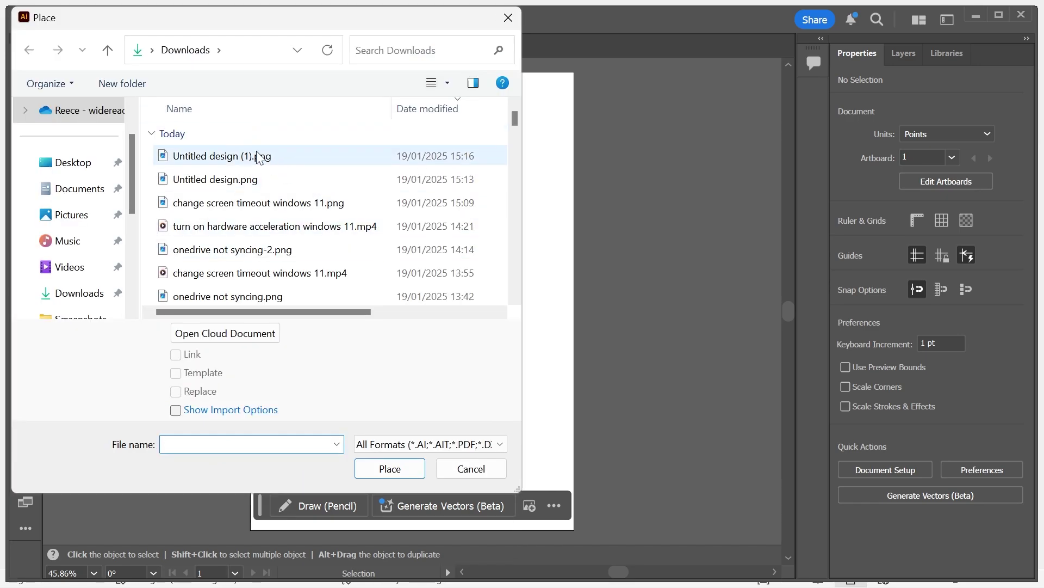
{"action": "mouse_move", "coordinate": [216, 179]}
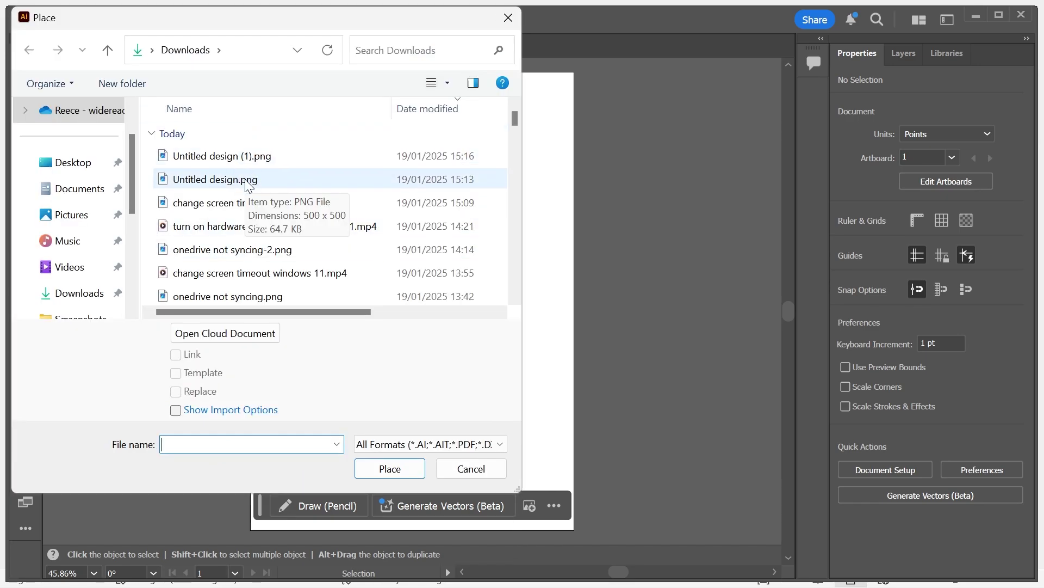
{"action": "double_click", "coordinate": [247, 186]}
{"action": "left_click_drag", "start_coordinate": [314, 156], "coordinate": [519, 404]}
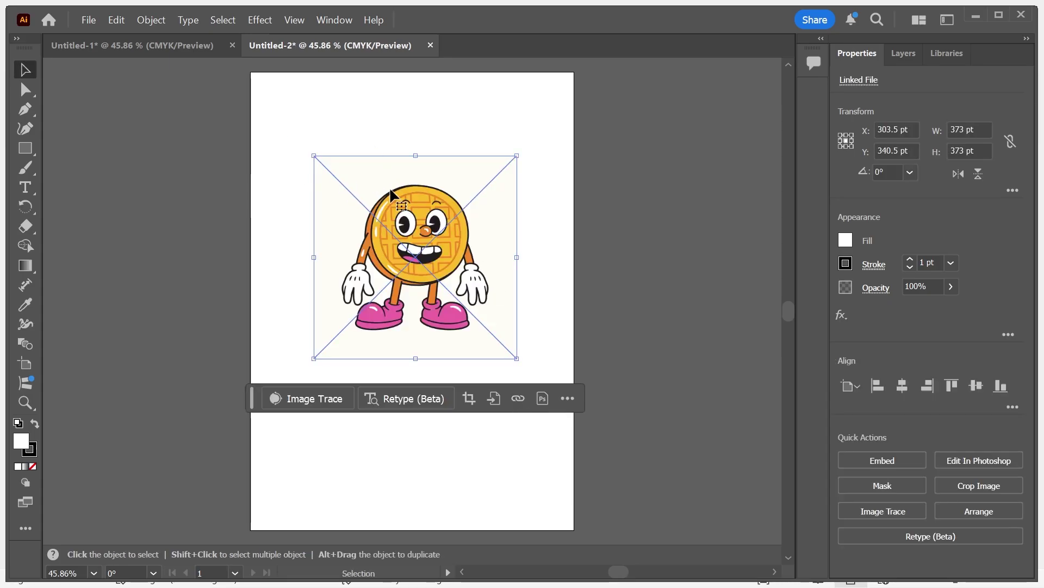
Image-trace the waffle picture in Color mode with Preview turned on.
{"action": "left_click", "coordinate": [343, 24]}
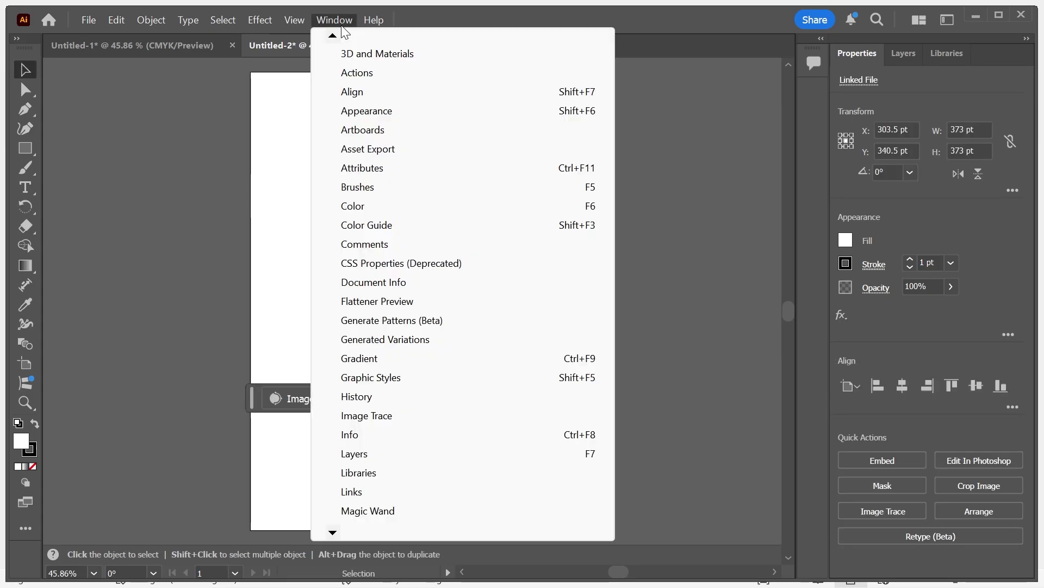
{"action": "left_click", "coordinate": [411, 416]}
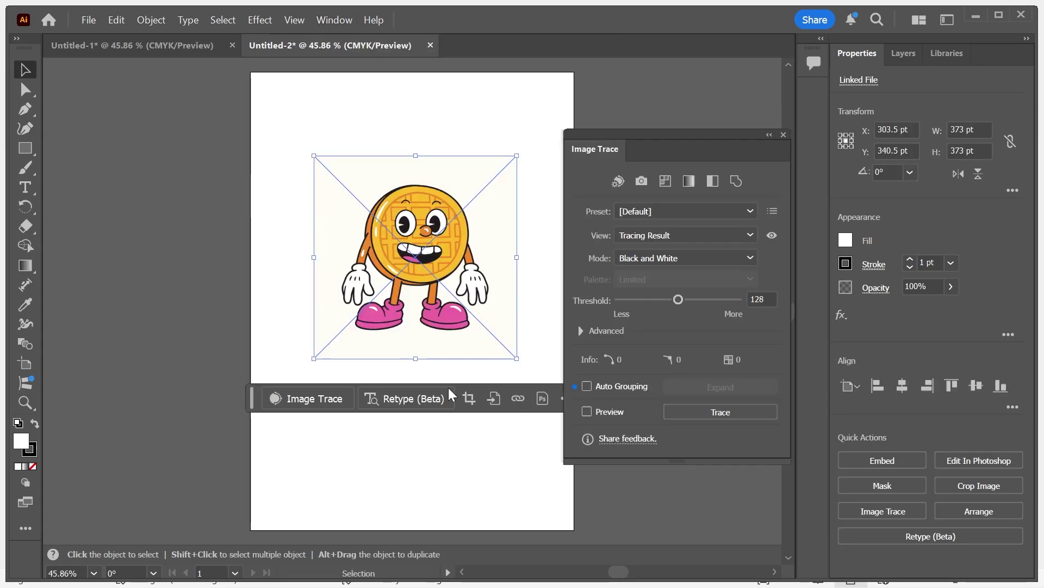
{"action": "left_click", "coordinate": [665, 252]}
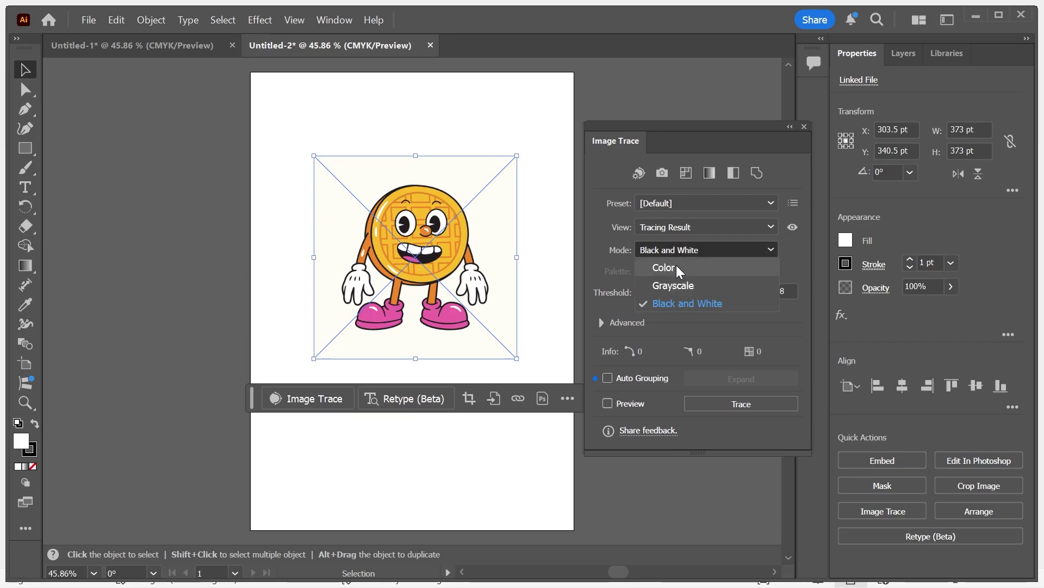
{"action": "left_click", "coordinate": [677, 265]}
{"action": "left_click", "coordinate": [744, 405]}
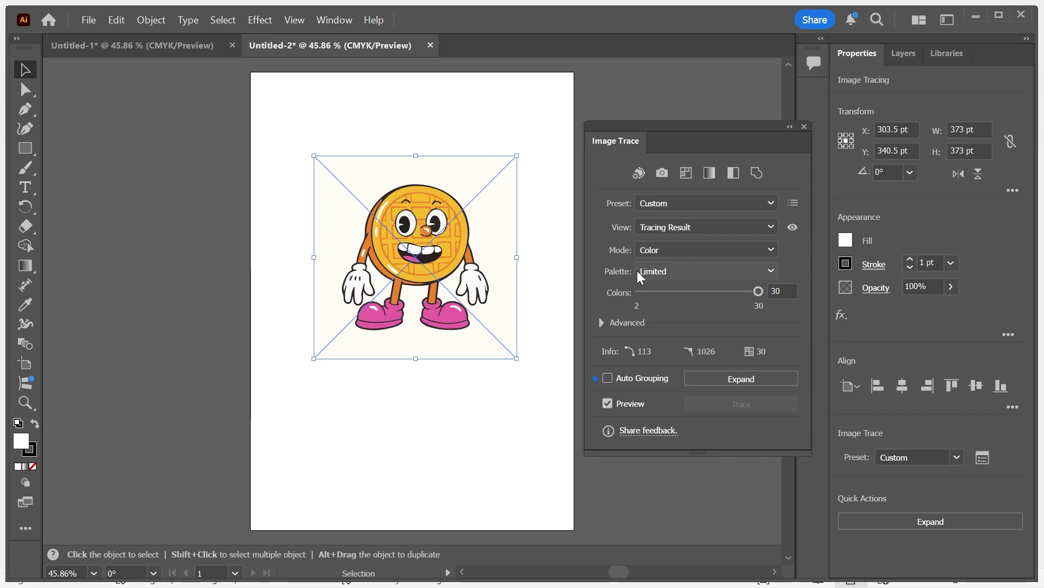
Expand the colour trace, ungroup the paths, and test-drag the left pupil upward.
{"action": "left_click", "coordinate": [803, 126]}
{"action": "left_click", "coordinate": [157, 20]}
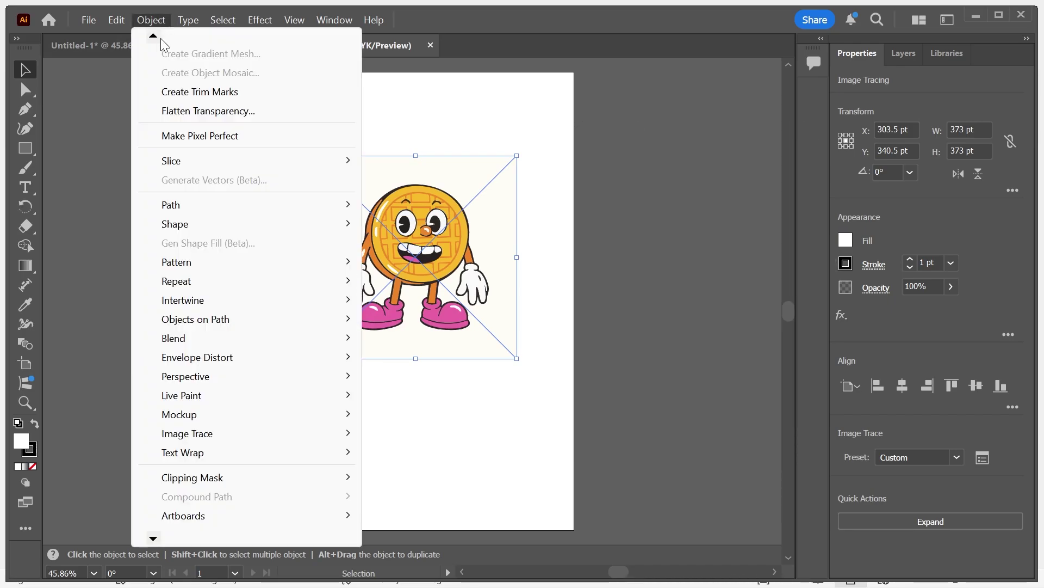
{"action": "scroll", "coordinate": [161, 38], "scroll_direction": "down", "scroll_amount": 1}
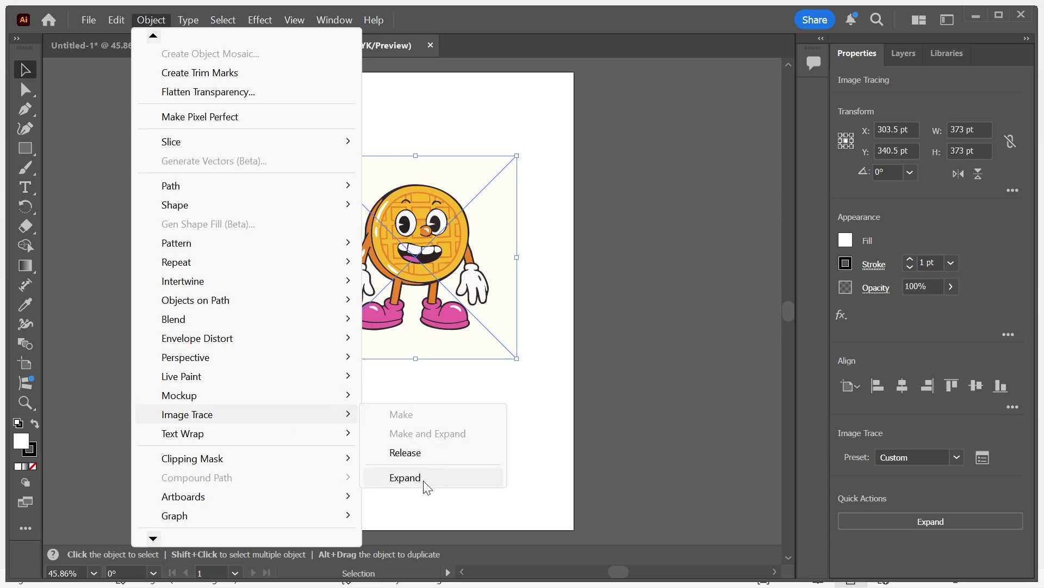
{"action": "left_click", "coordinate": [423, 479]}
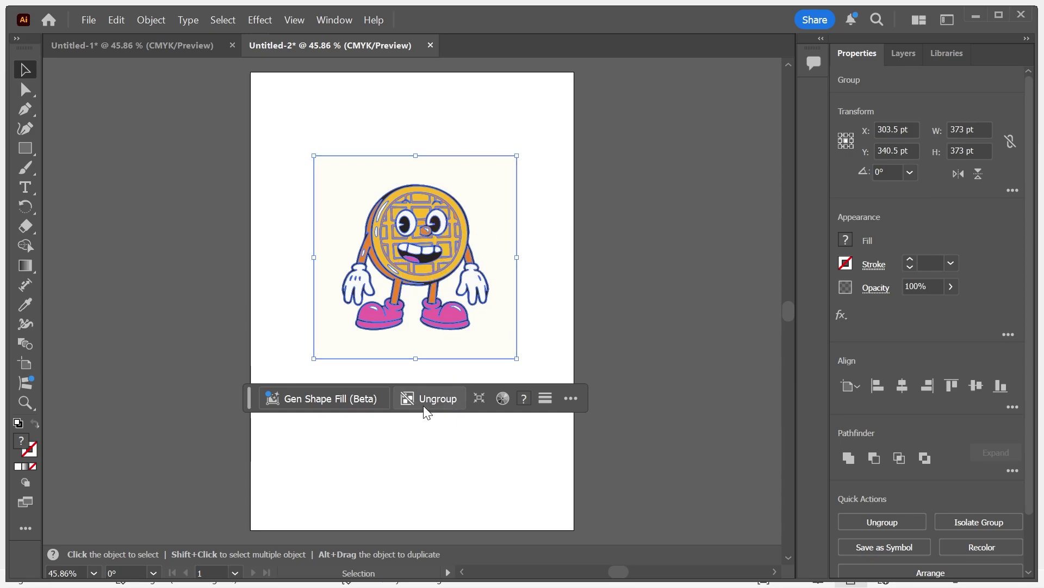
{"action": "left_click", "coordinate": [439, 398]}
{"action": "left_click", "coordinate": [408, 225]}
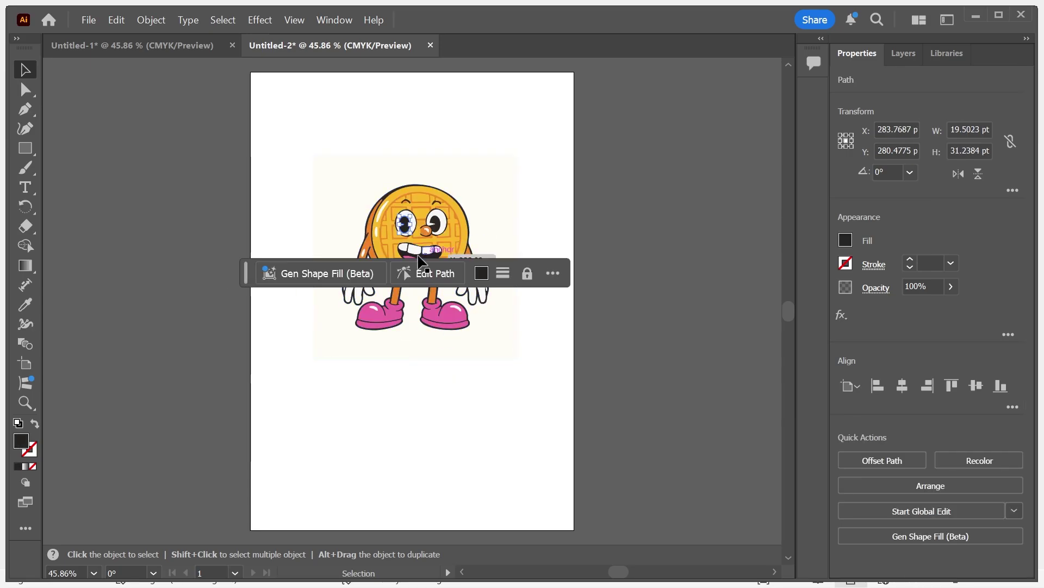
{"action": "mouse_move", "coordinate": [408, 226]}
{"action": "left_mouse_down"}
{"action": "mouse_move", "coordinate": [427, 213]}
{"action": "mouse_move", "coordinate": [462, 133]}
{"action": "left_mouse_up"}
Undo the pupil move and save the artwork as Untitled-2.ai in Illustrator format.
{"action": "key", "text": "ctrl+z"}
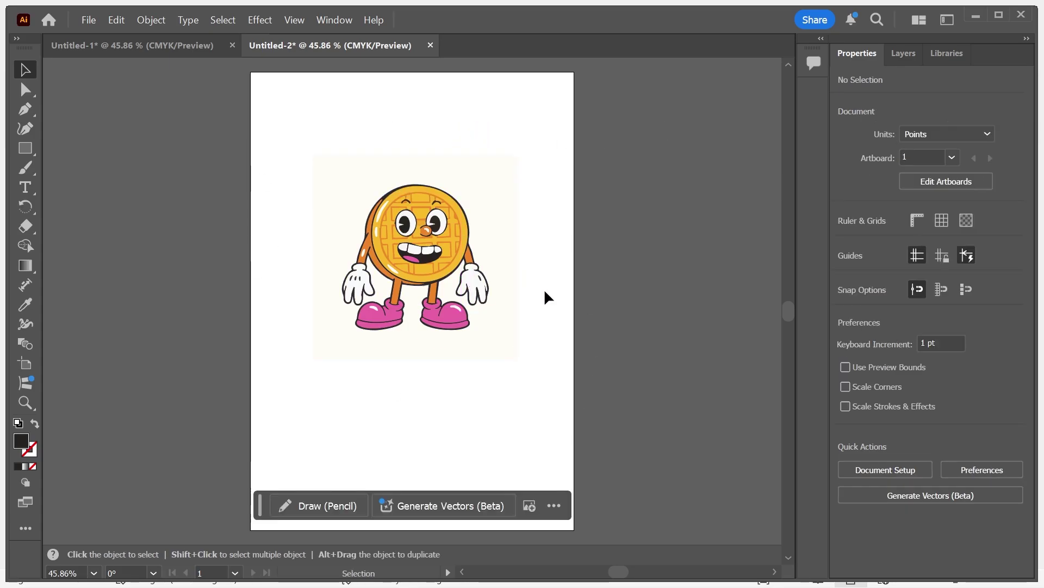
{"action": "left_click", "coordinate": [91, 22]}
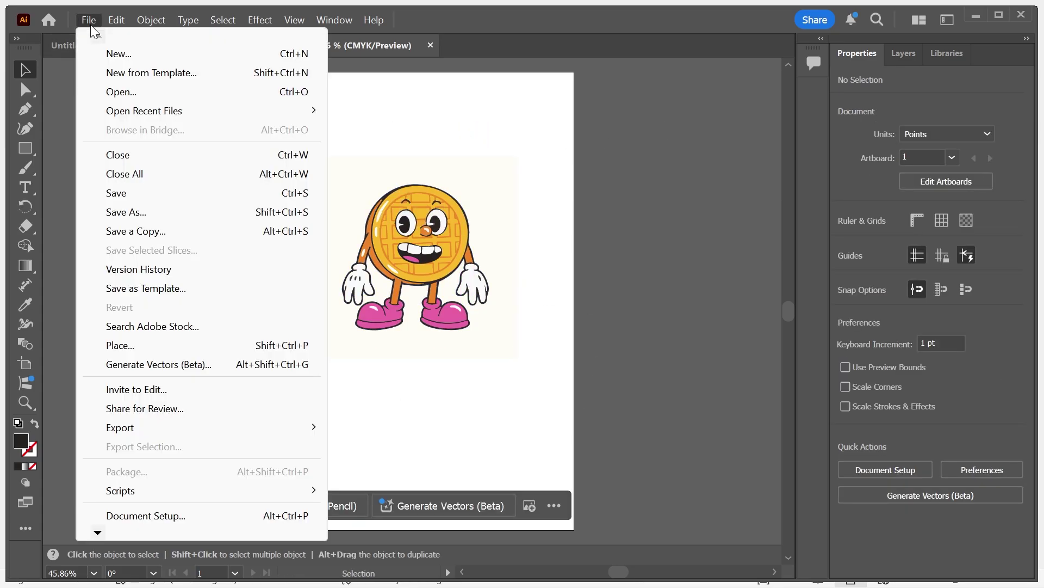
{"action": "left_click", "coordinate": [162, 213]}
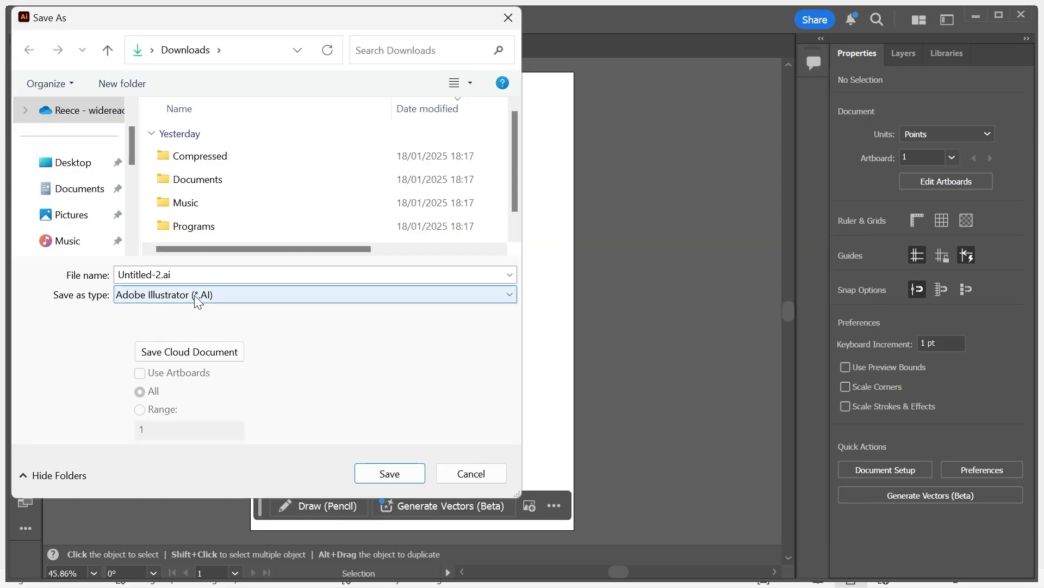
{"action": "left_click", "coordinate": [195, 295]}
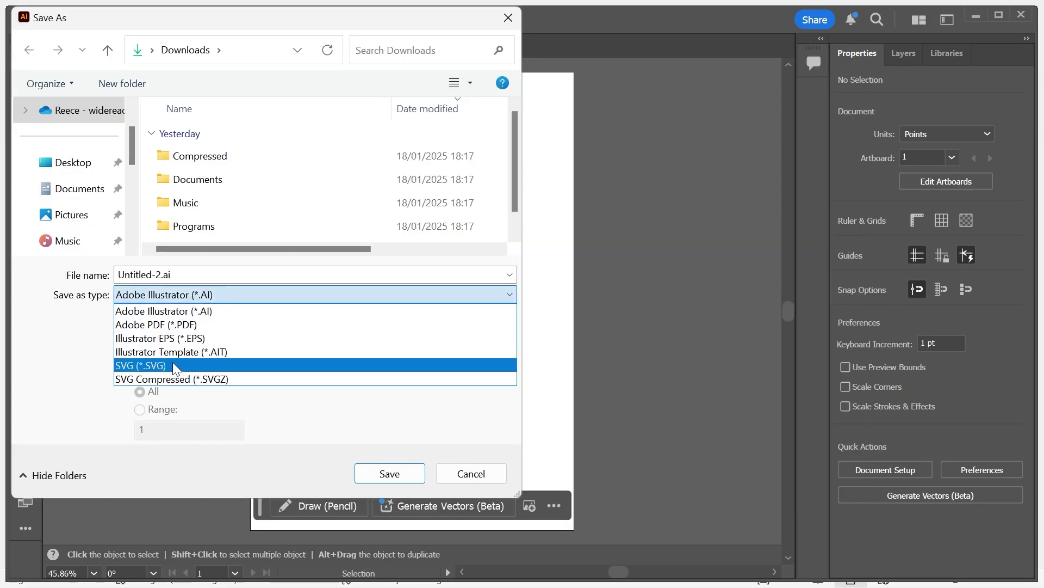
{"action": "left_click", "coordinate": [236, 311]}
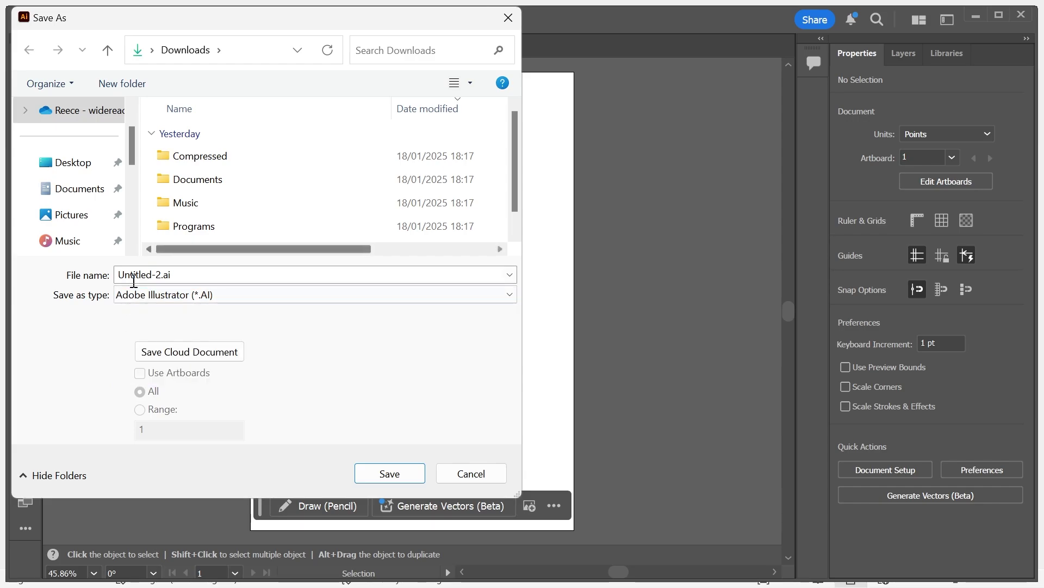
{"action": "left_click", "coordinate": [390, 471]}
{"action": "left_click", "coordinate": [592, 529]}
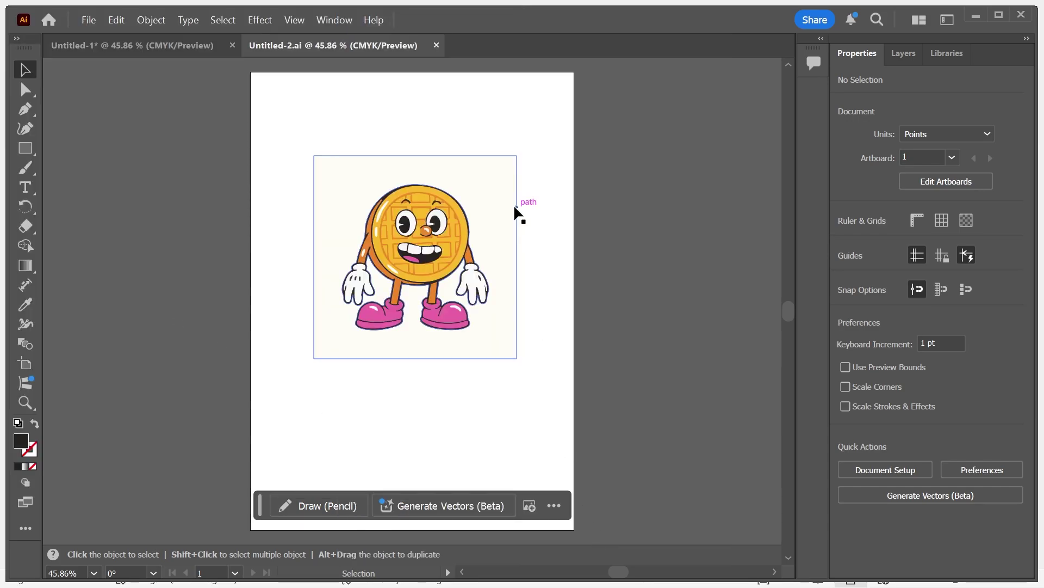